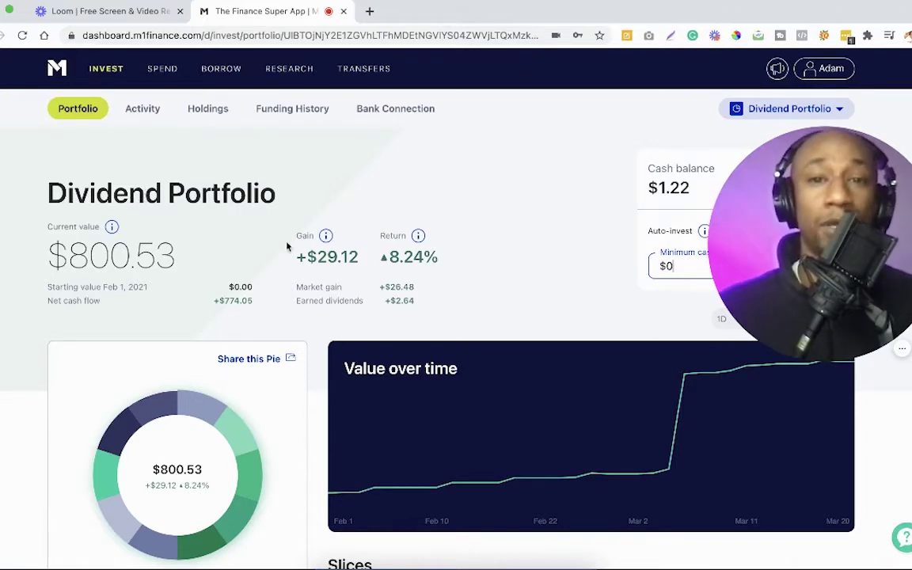
- Rename the pie from Dividend Pie to 'Dividend Portfolio'
{"action": "scroll", "coordinate": [330, 346], "scroll_direction": "down", "scroll_amount": 1}
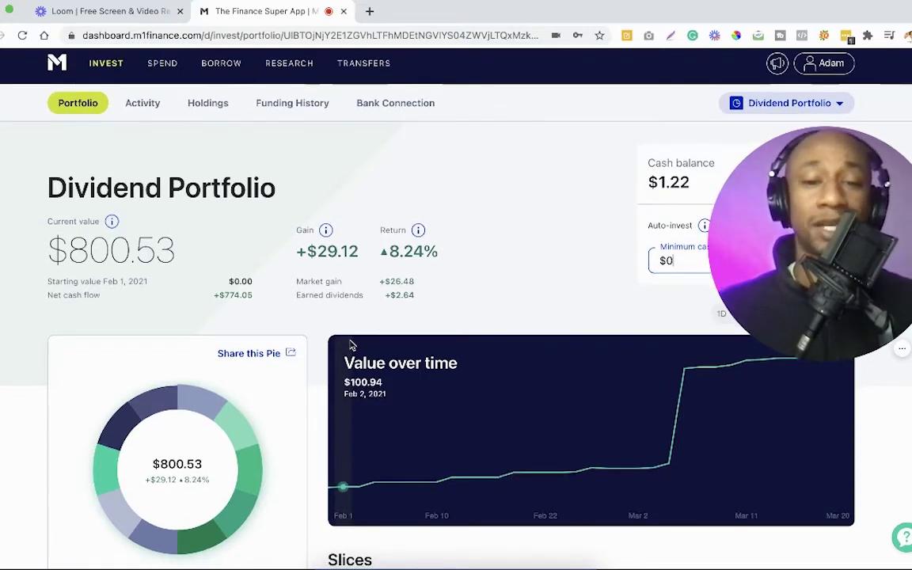
{"action": "scroll", "coordinate": [352, 348], "scroll_direction": "down", "scroll_amount": 4}
{"action": "scroll", "coordinate": [399, 439], "scroll_direction": "down", "scroll_amount": 3}
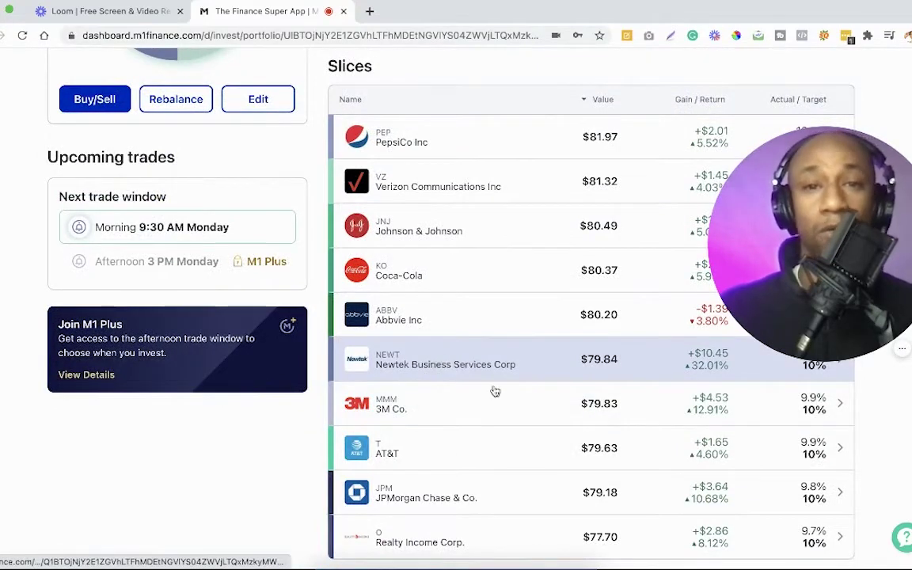
{"action": "scroll", "coordinate": [565, 478], "scroll_direction": "down", "scroll_amount": 1}
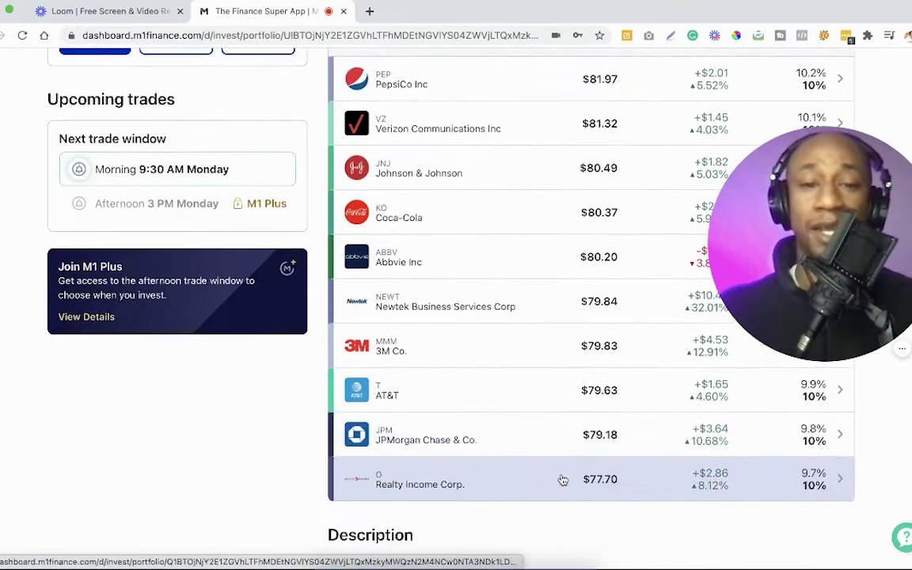
{"action": "scroll", "coordinate": [556, 472], "scroll_direction": "up", "scroll_amount": 2}
{"action": "scroll", "coordinate": [557, 468], "scroll_direction": "up", "scroll_amount": 1}
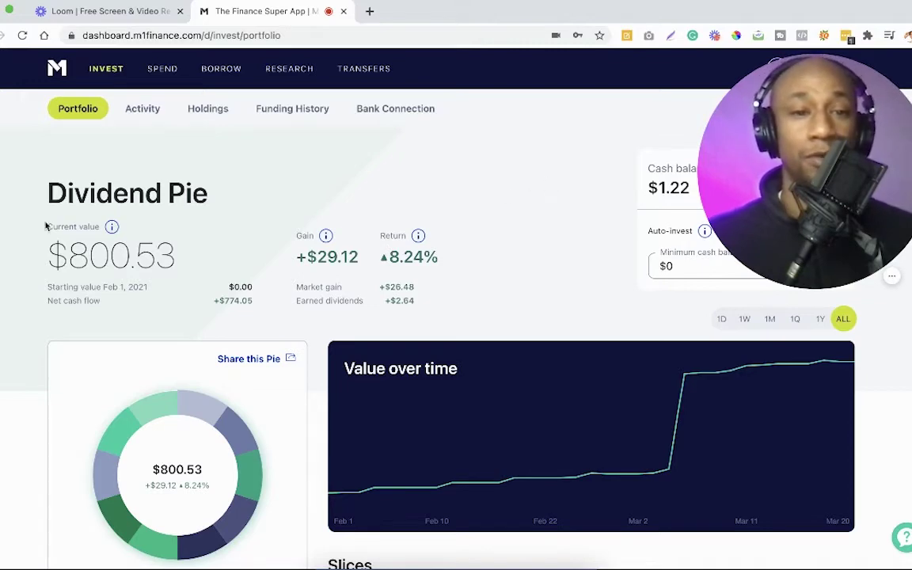
{"action": "scroll", "coordinate": [130, 208], "scroll_direction": "down", "scroll_amount": 1}
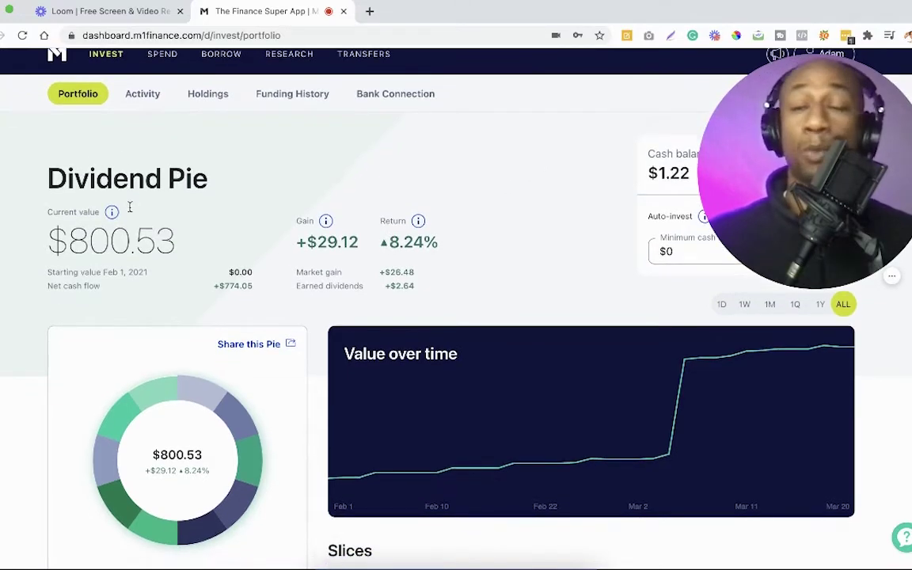
{"action": "scroll", "coordinate": [148, 249], "scroll_direction": "down", "scroll_amount": 5}
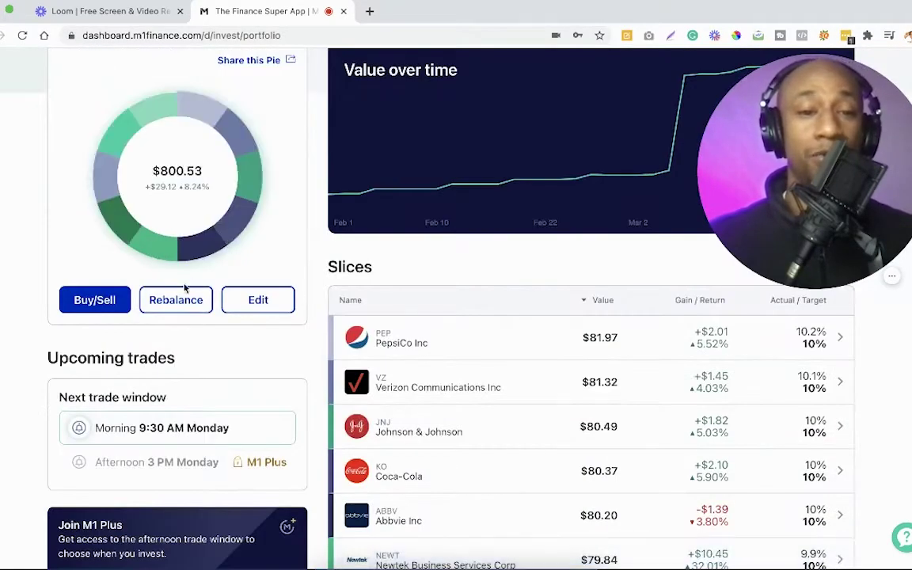
{"action": "left_click", "coordinate": [258, 302]}
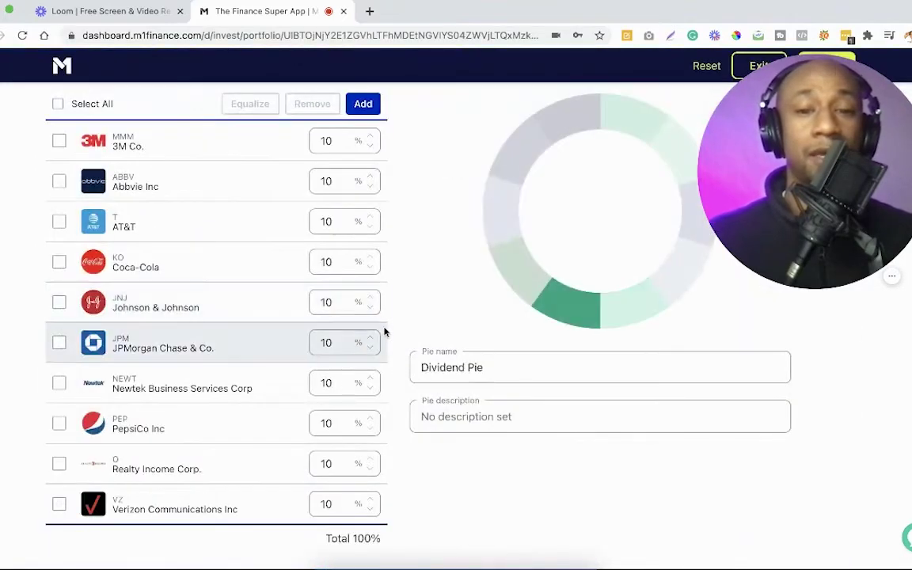
{"action": "left_click", "coordinate": [566, 370]}
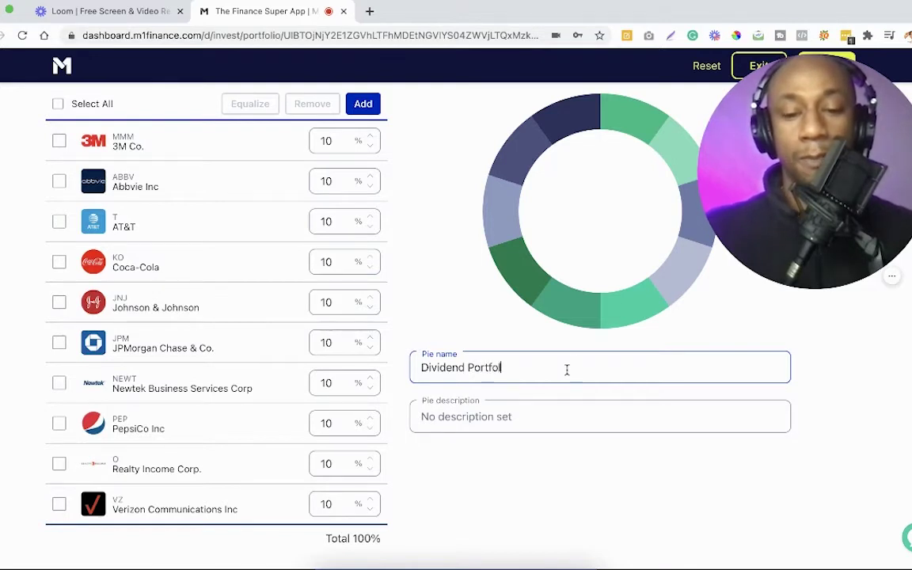
{"action": "left_click", "coordinate": [555, 412]}
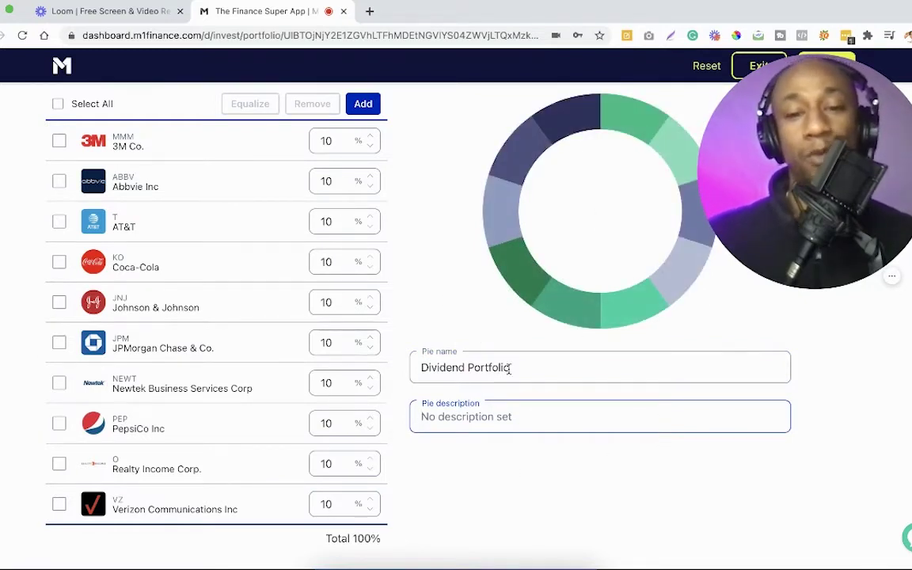
{"action": "left_click_drag", "start_coordinate": [521, 367], "coordinate": [392, 360]}
- Give the pie the description 'Dividend companies'
{"action": "left_click", "coordinate": [497, 417]}
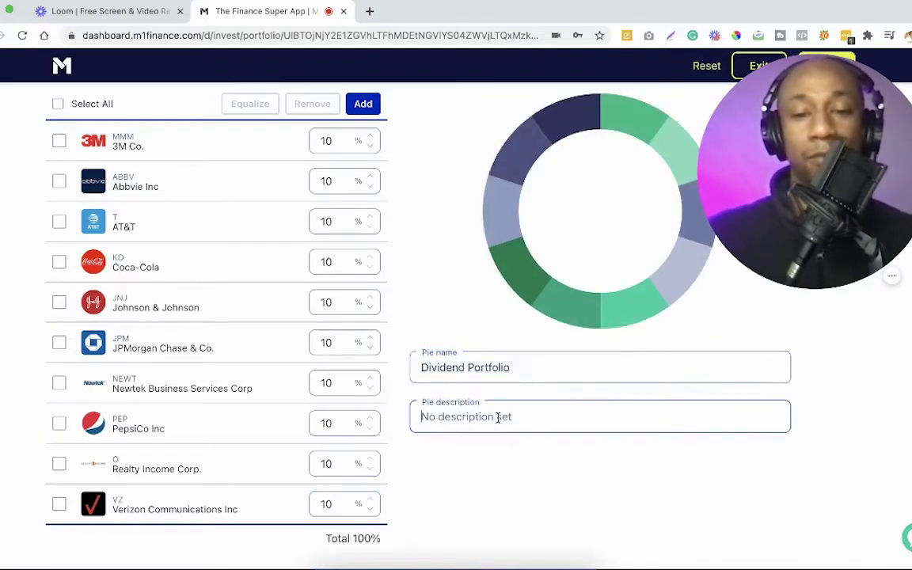
{"action": "type", "text": "Div"}
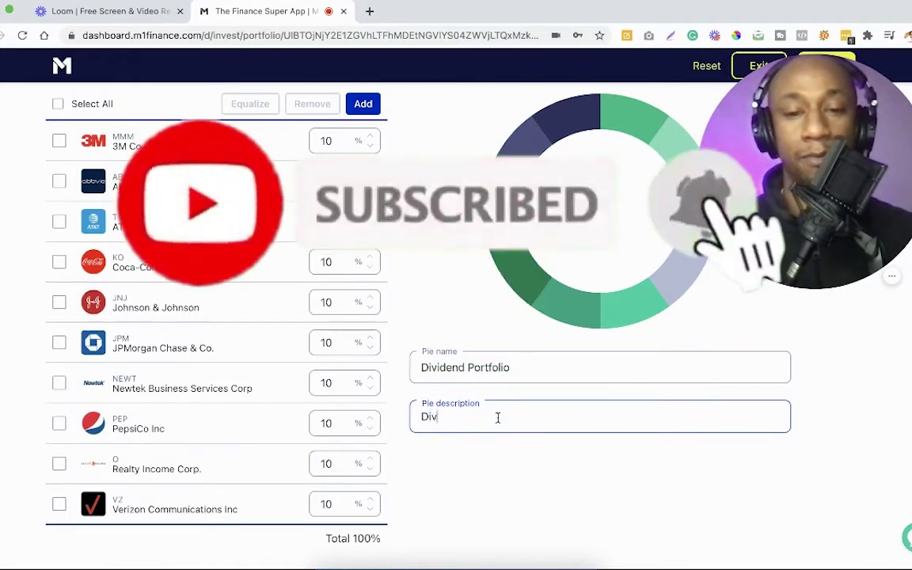
{"action": "type", "text": "id"}
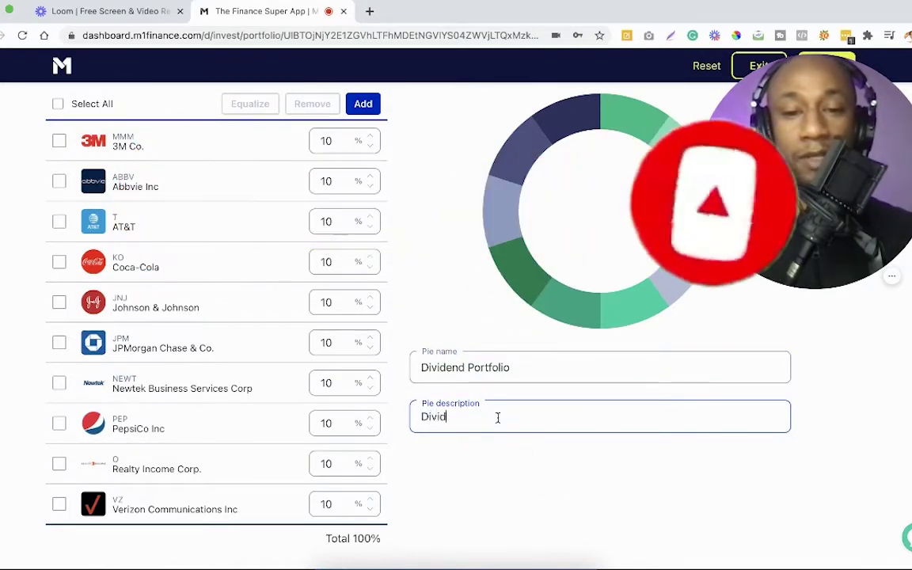
{"action": "type", "text": "end c"}
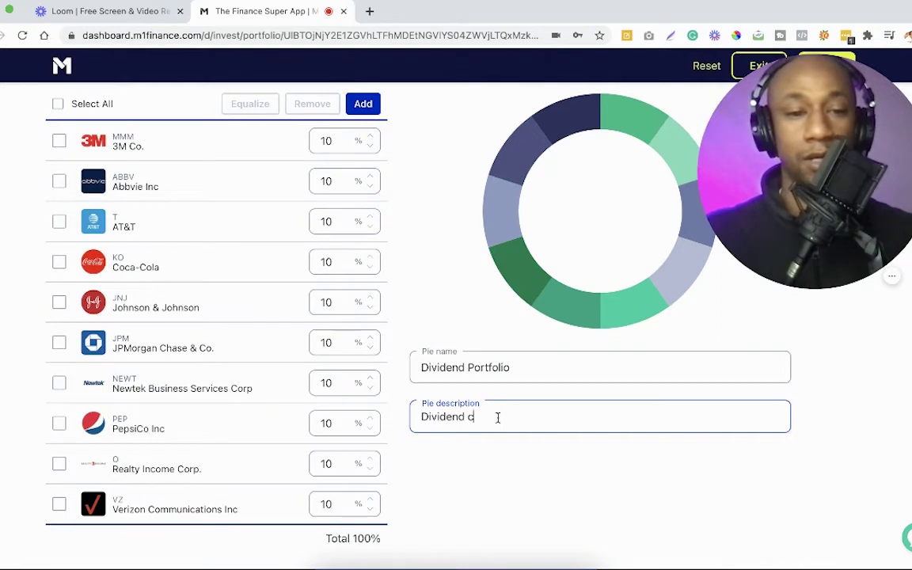
{"action": "type", "text": "omp"}
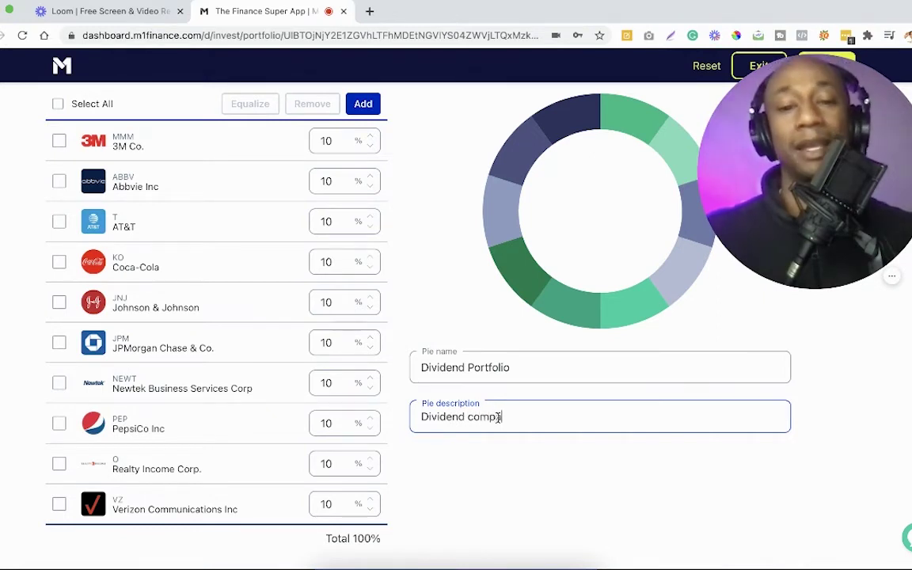
{"action": "type", "text": "anies"}
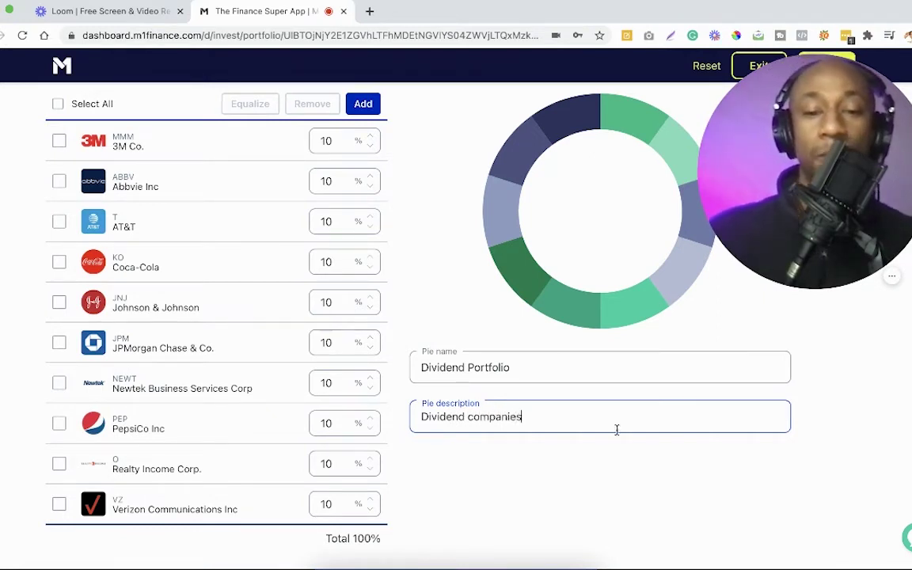
{"action": "left_click", "coordinate": [555, 520]}
{"action": "left_click_drag", "start_coordinate": [814, 158], "coordinate": [821, 230]}
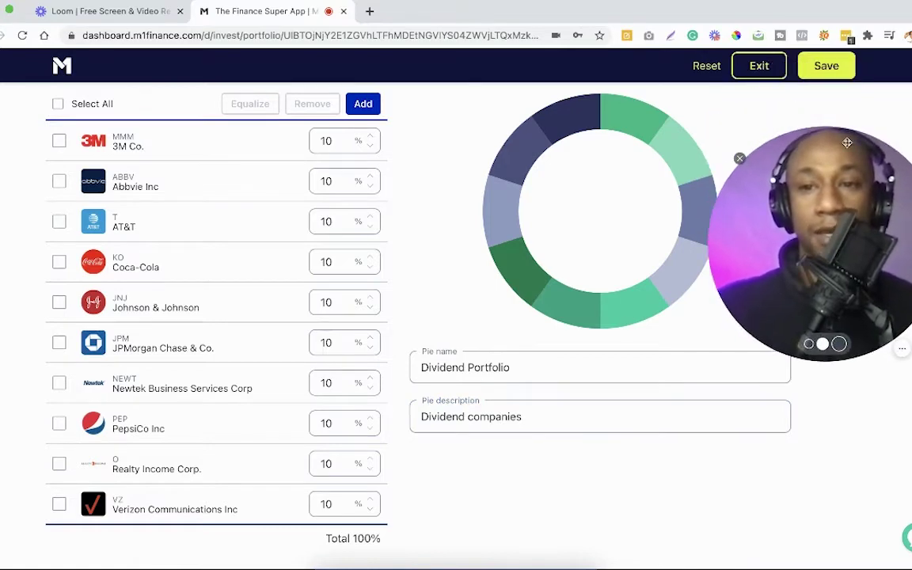
- Save the renamed Dividend Portfolio pie and confirm the changes
{"action": "left_click", "coordinate": [827, 68]}
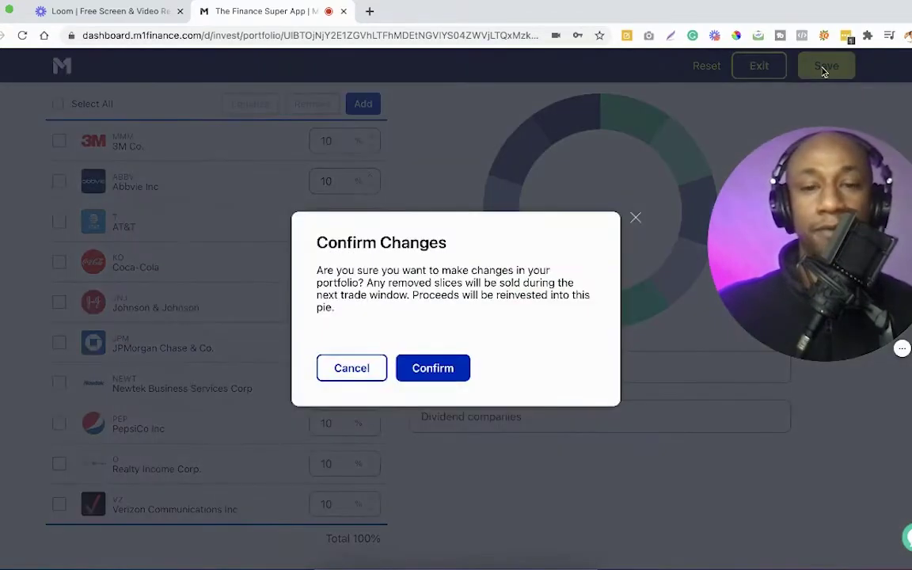
{"action": "left_click", "coordinate": [439, 366]}
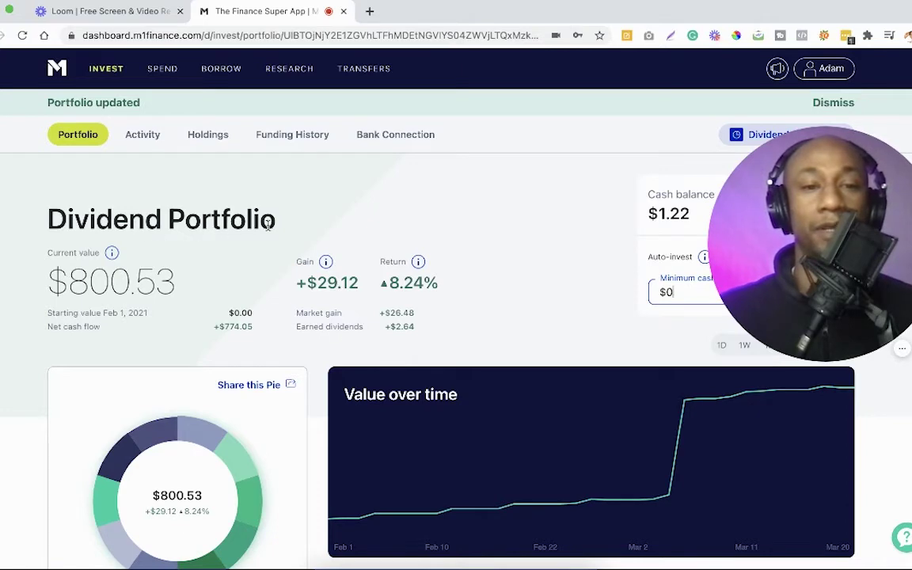
{"action": "scroll", "coordinate": [312, 321], "scroll_direction": "down", "scroll_amount": 2}
{"action": "scroll", "coordinate": [312, 321], "scroll_direction": "up", "scroll_amount": 2}
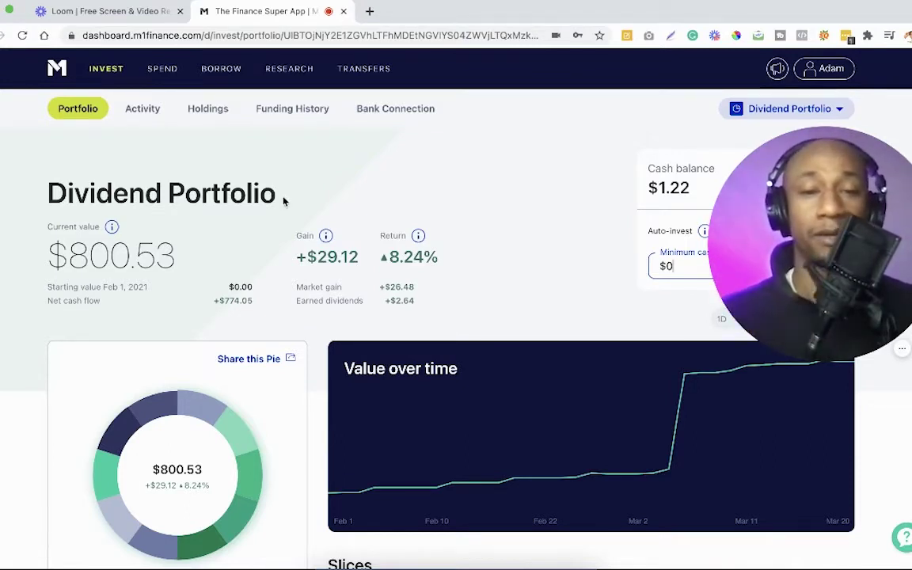
{"action": "scroll", "coordinate": [284, 201], "scroll_direction": "down", "scroll_amount": 5}
{"action": "scroll", "coordinate": [308, 287], "scroll_direction": "down", "scroll_amount": 8}
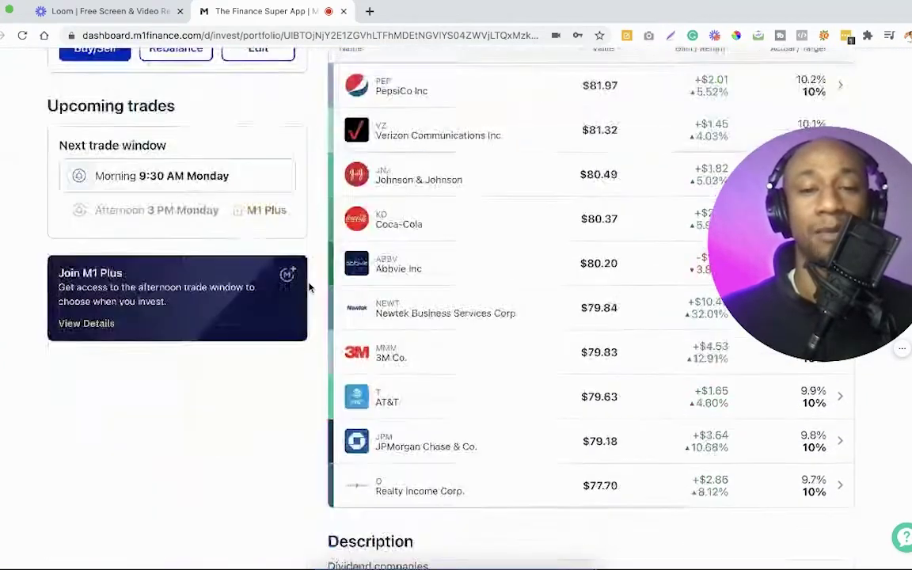
{"action": "scroll", "coordinate": [309, 287], "scroll_direction": "up", "scroll_amount": 3}
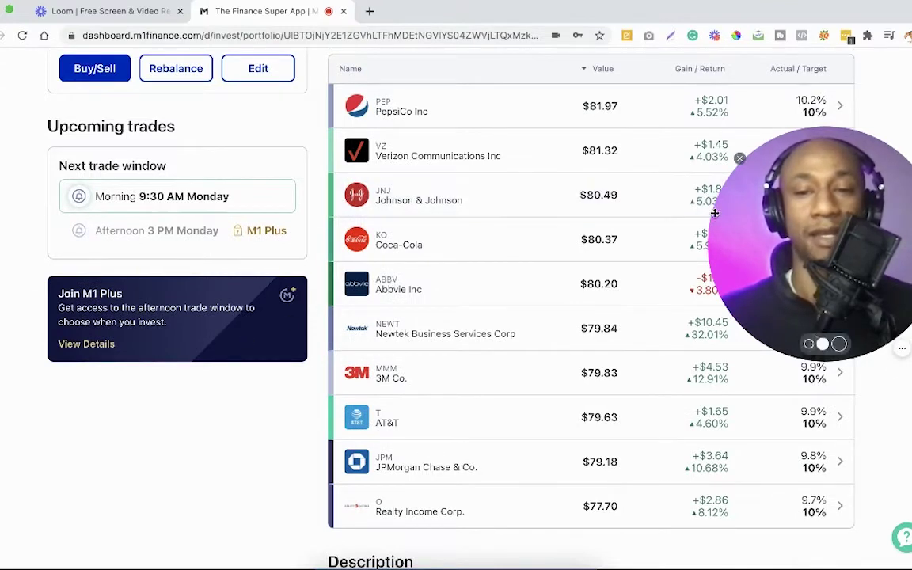
{"action": "left_click_drag", "start_coordinate": [823, 247], "coordinate": [816, 427]}
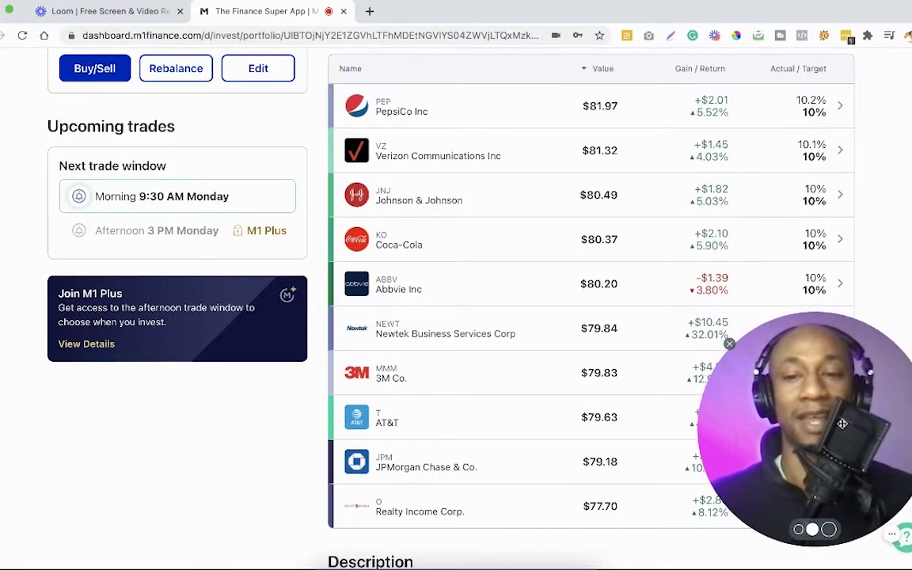
{"action": "left_click_drag", "start_coordinate": [733, 443], "coordinate": [733, 289]}
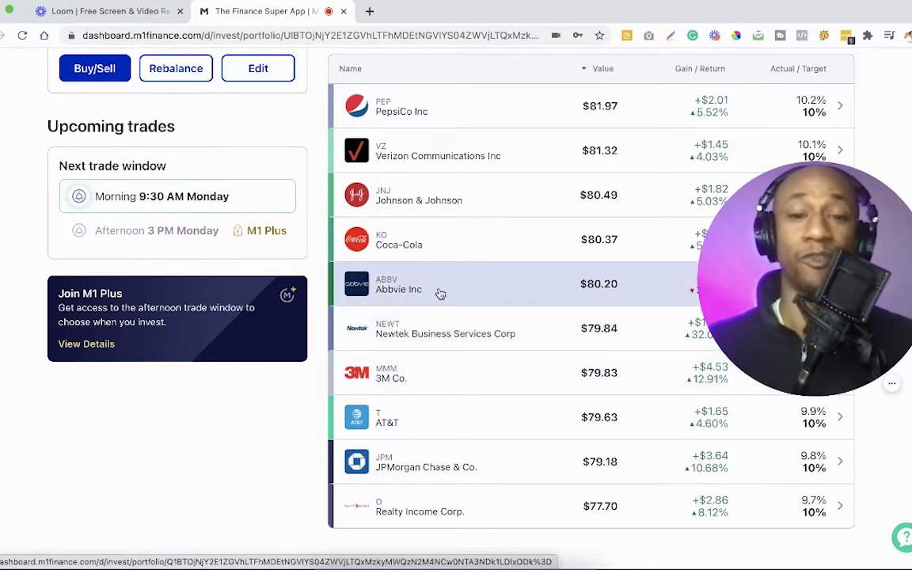
{"action": "scroll", "coordinate": [444, 267], "scroll_direction": "up", "scroll_amount": 3}
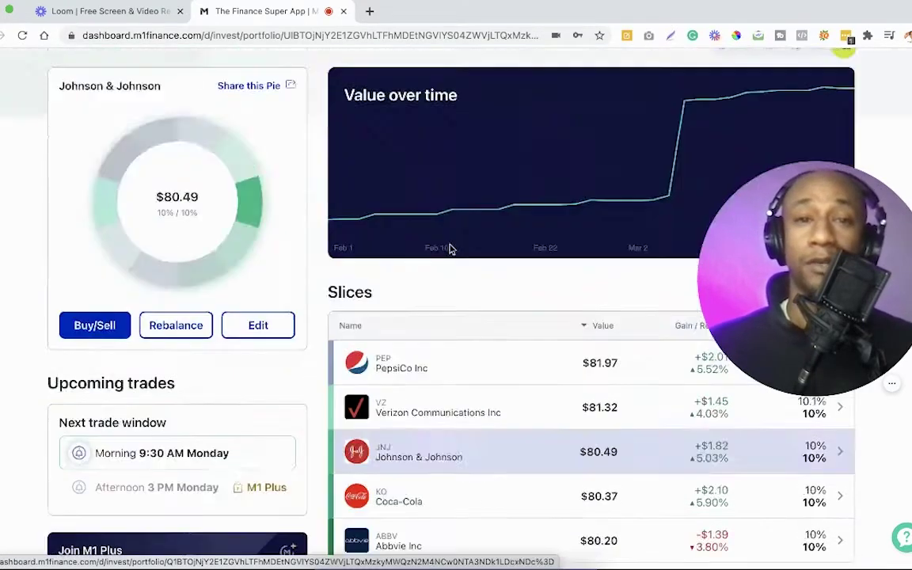
- Reopen the pie editor and bring up the stock screener to add a slice
{"action": "left_click", "coordinate": [261, 325]}
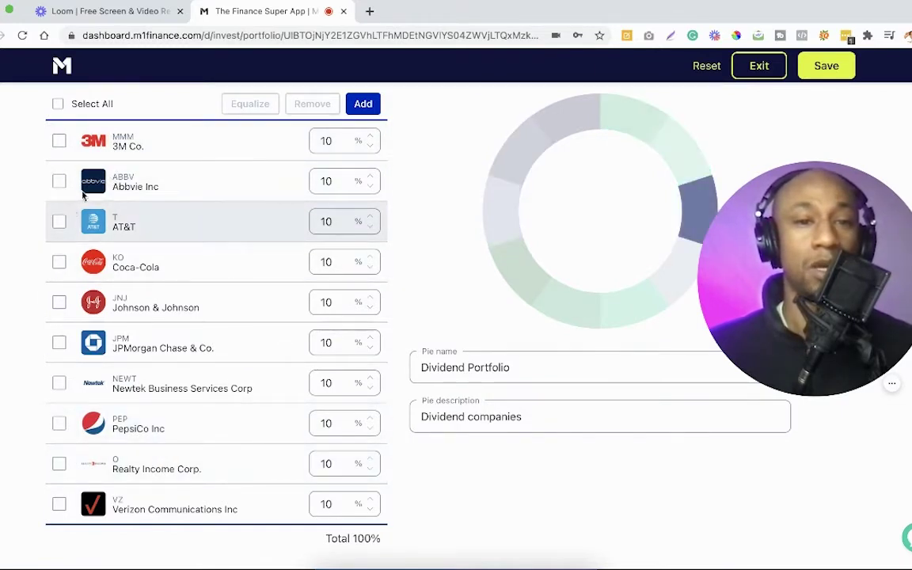
{"action": "left_click", "coordinate": [364, 104]}
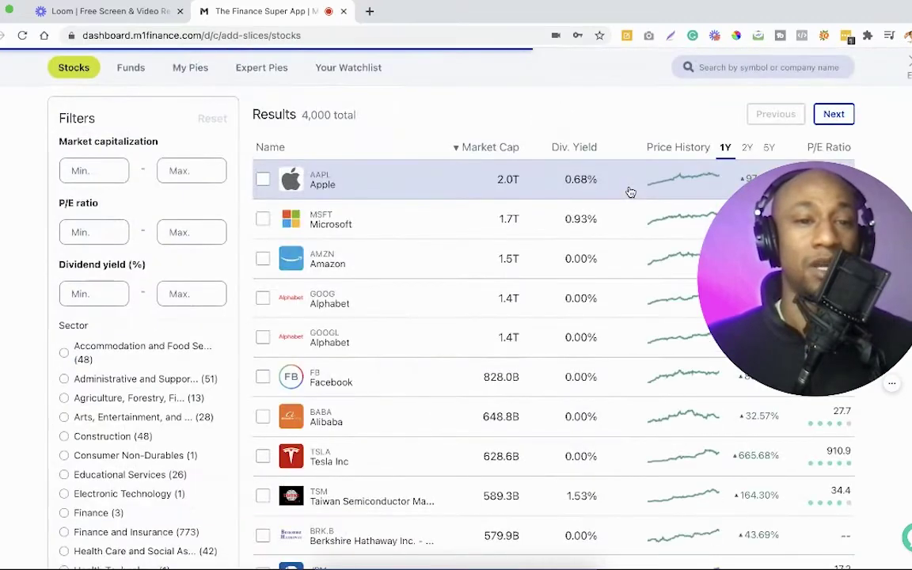
{"action": "left_click", "coordinate": [741, 69]}
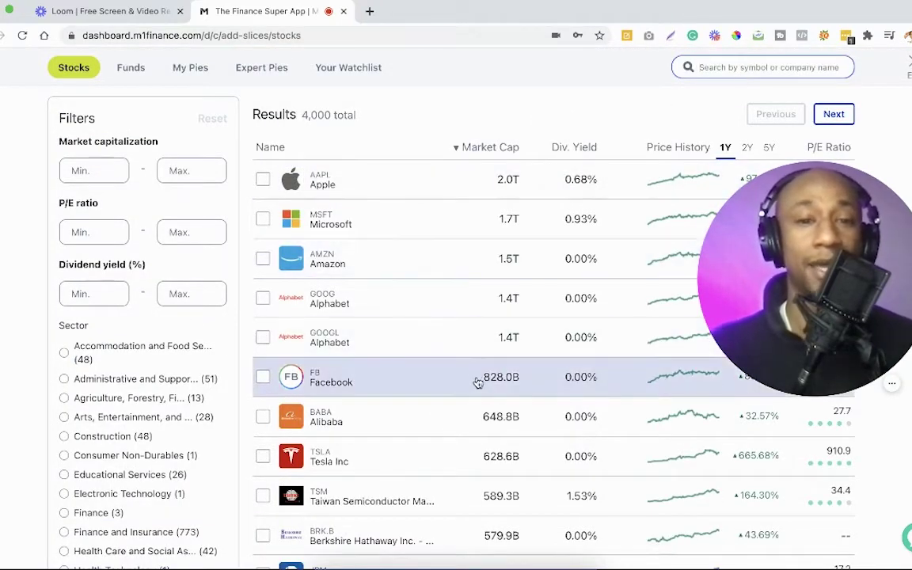
- Go to page 2 of the stock results, led by Procter & Gamble at 315.2B
{"action": "scroll", "coordinate": [479, 384], "scroll_direction": "down", "scroll_amount": 2}
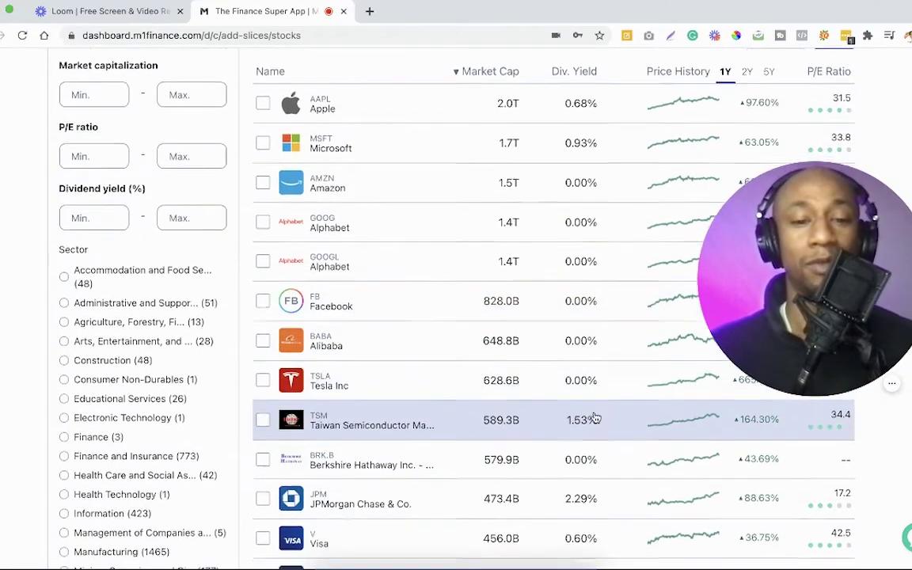
{"action": "scroll", "coordinate": [595, 418], "scroll_direction": "down", "scroll_amount": 6}
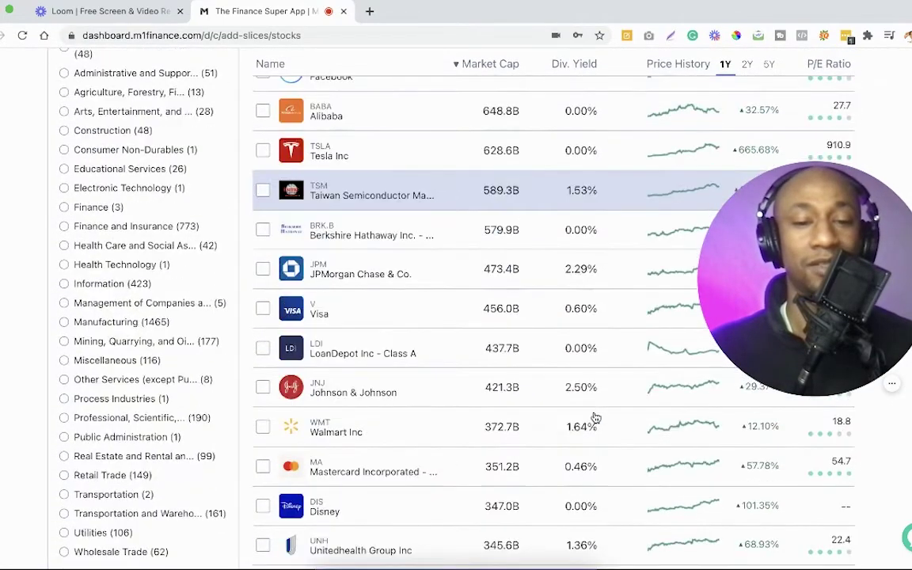
{"action": "scroll", "coordinate": [596, 418], "scroll_direction": "down", "scroll_amount": 4}
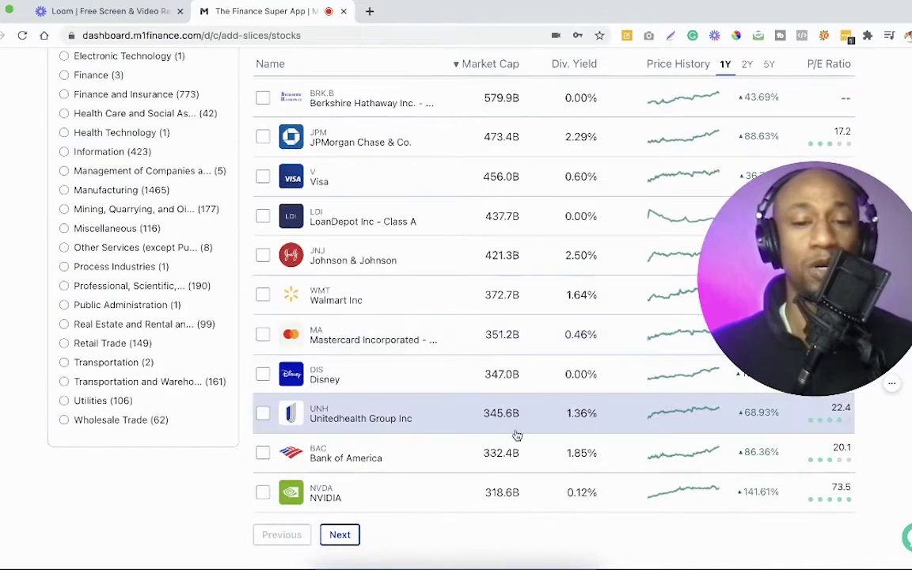
{"action": "scroll", "coordinate": [470, 319], "scroll_direction": "up", "scroll_amount": 3}
{"action": "scroll", "coordinate": [470, 319], "scroll_direction": "up", "scroll_amount": 10}
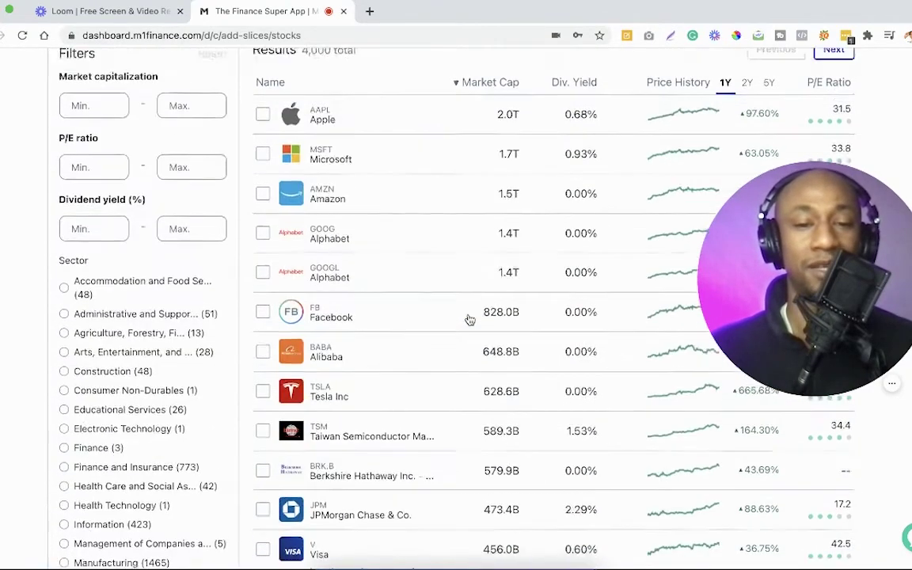
{"action": "scroll", "coordinate": [487, 417], "scroll_direction": "down", "scroll_amount": 10}
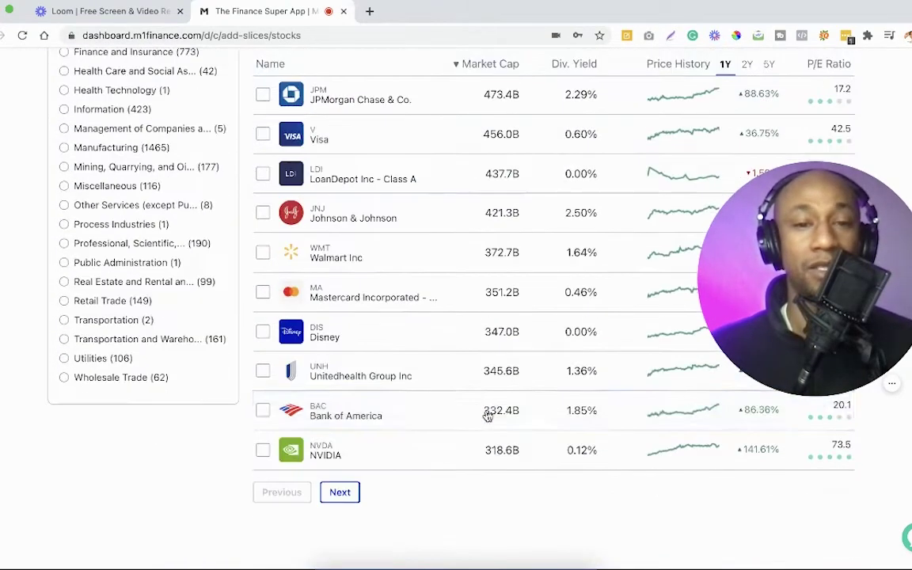
{"action": "left_click", "coordinate": [342, 493]}
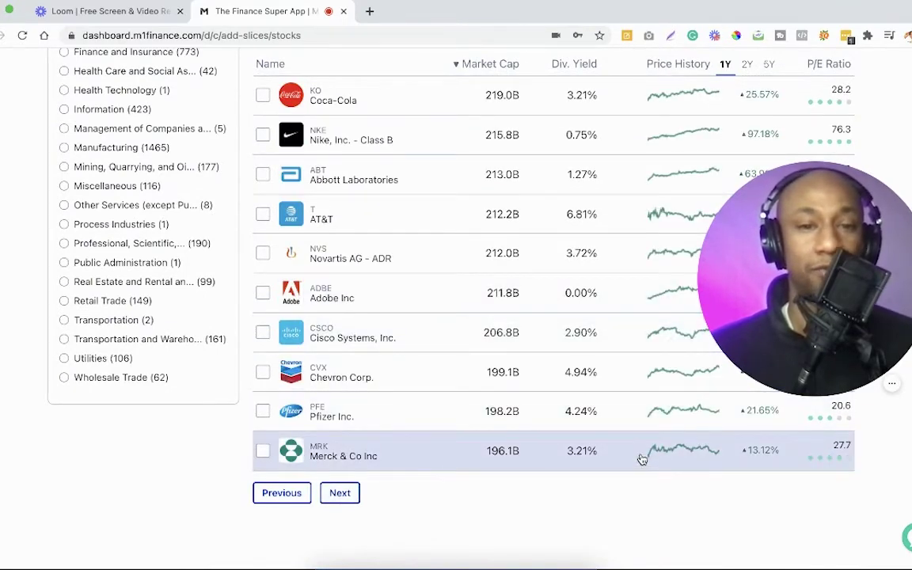
{"action": "scroll", "coordinate": [642, 459], "scroll_direction": "up", "scroll_amount": 5}
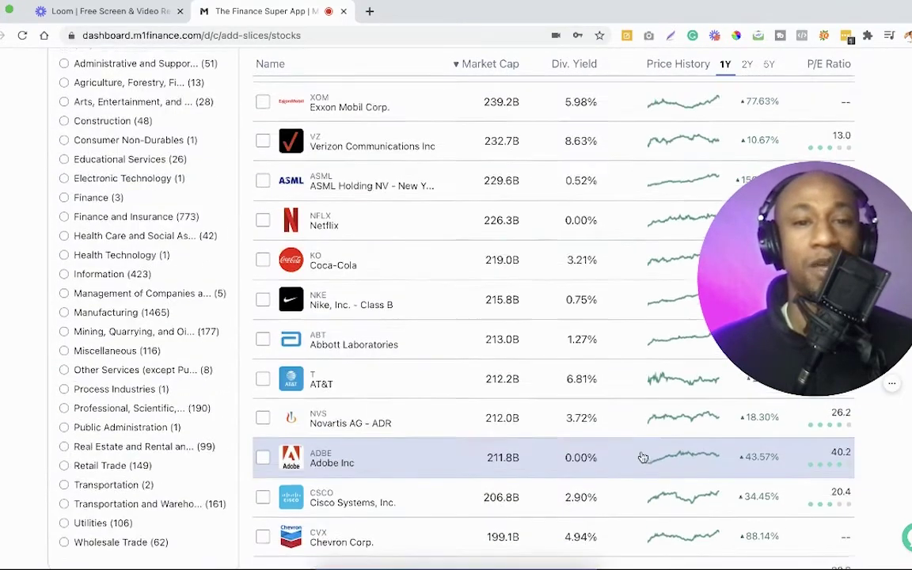
{"action": "scroll", "coordinate": [642, 457], "scroll_direction": "up", "scroll_amount": 3}
{"action": "scroll", "coordinate": [642, 453], "scroll_direction": "up", "scroll_amount": 4}
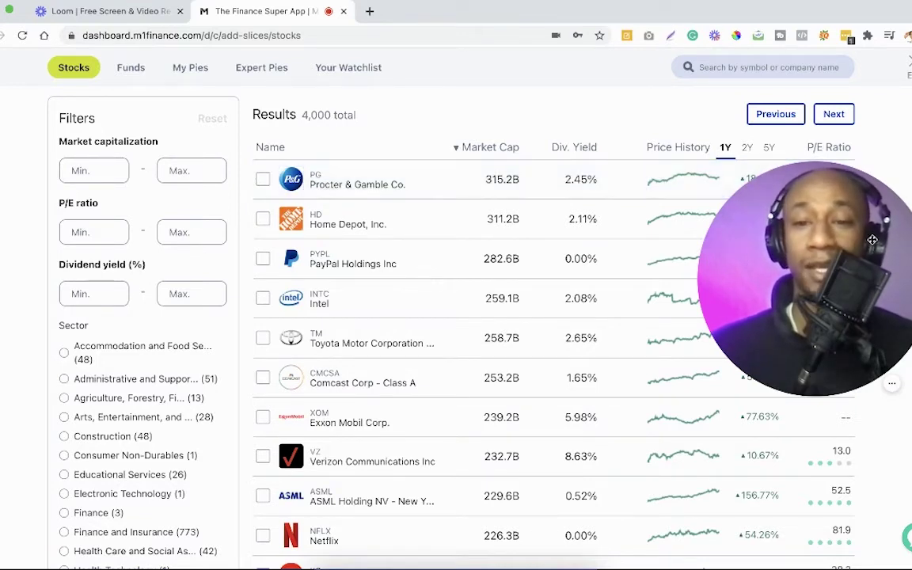
{"action": "left_click_drag", "start_coordinate": [838, 235], "coordinate": [844, 370]}
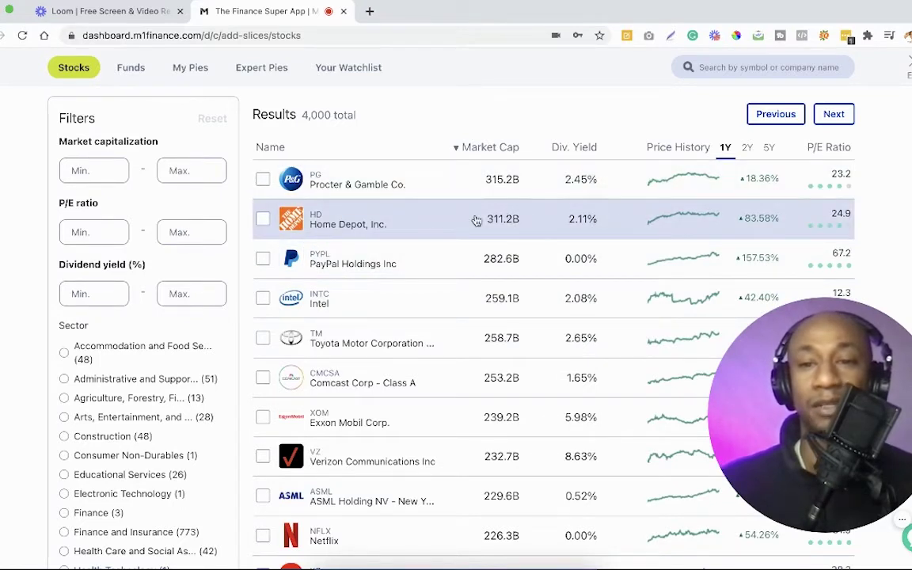
{"action": "left_click", "coordinate": [747, 150]}
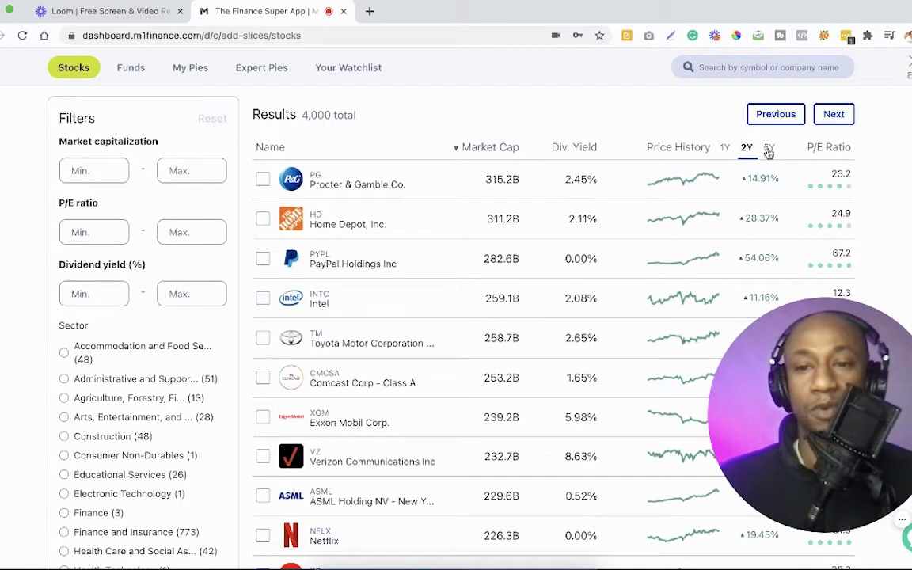
{"action": "left_click", "coordinate": [769, 151]}
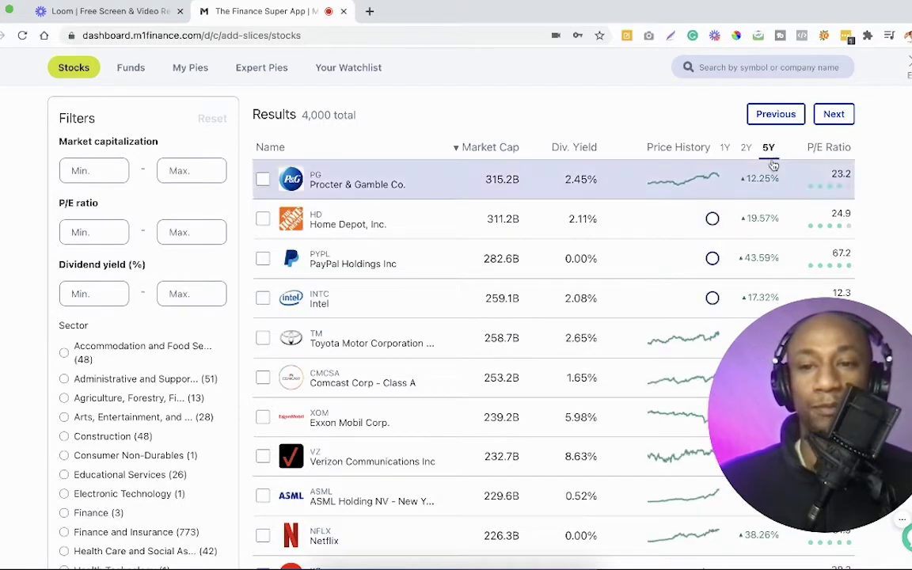
{"action": "left_click", "coordinate": [744, 149]}
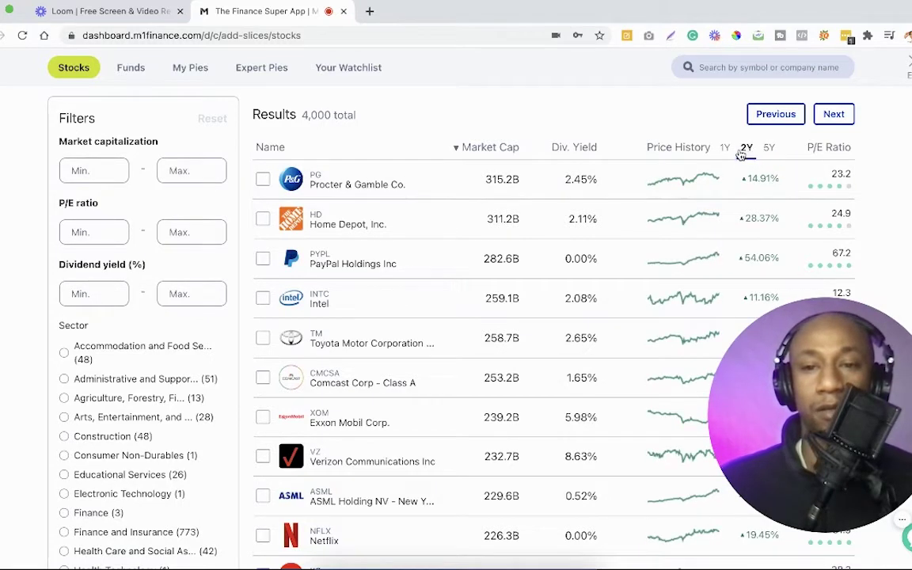
{"action": "left_click", "coordinate": [724, 150]}
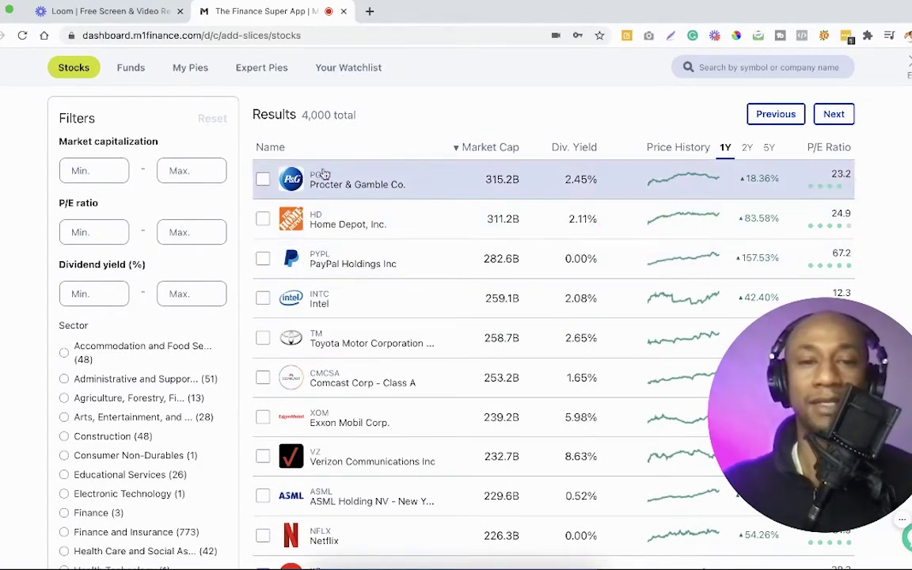
- Select Procter & Gamble and add it to the Dividend Portfolio pie at 0%
{"action": "left_click", "coordinate": [263, 178]}
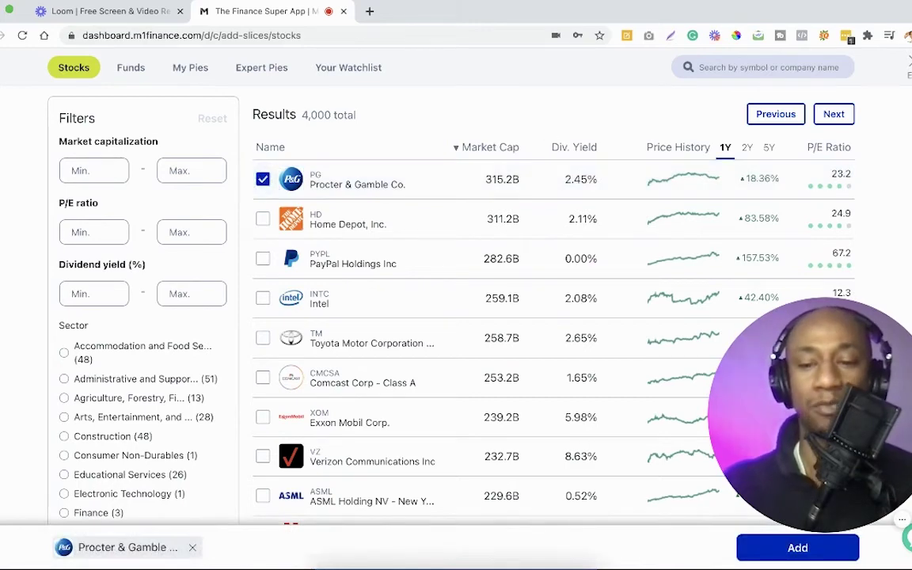
{"action": "left_click", "coordinate": [846, 553]}
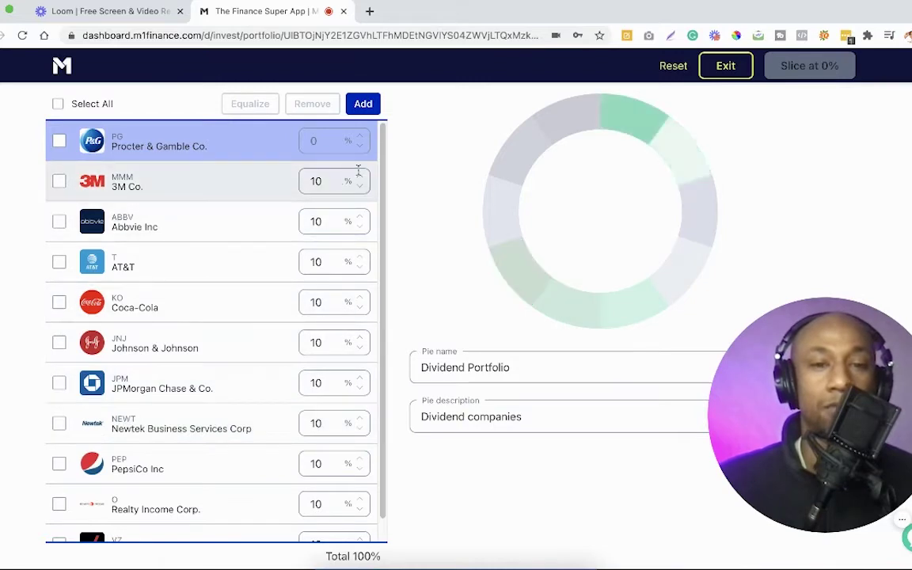
{"action": "scroll", "coordinate": [348, 198], "scroll_direction": "down", "scroll_amount": 1}
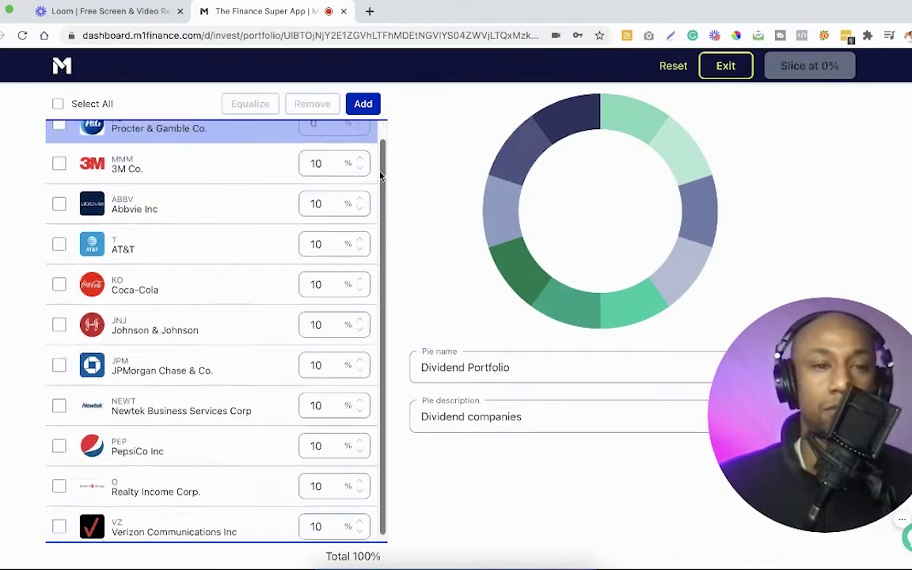
{"action": "scroll", "coordinate": [198, 293], "scroll_direction": "up", "scroll_amount": 1}
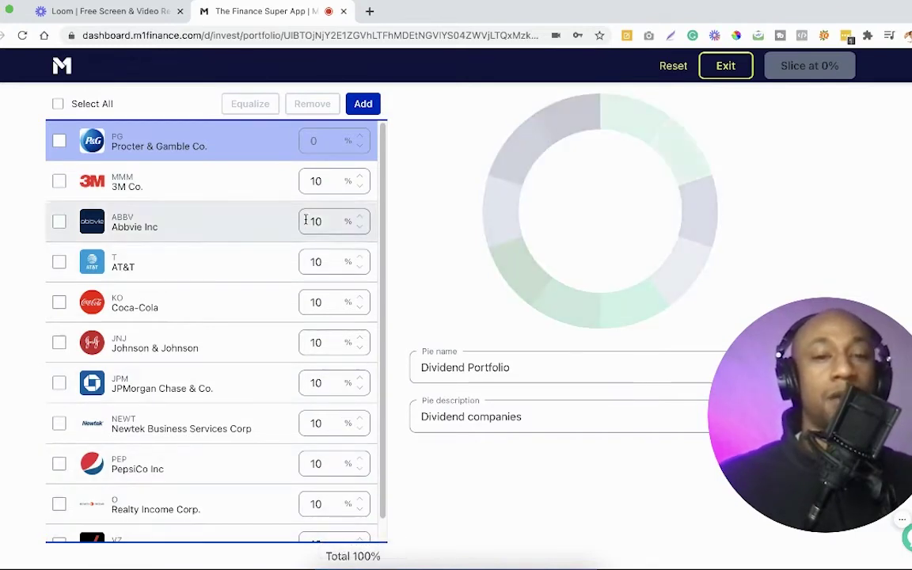
- Raise Procter & Gamble's target percentage to 10%
{"action": "left_click", "coordinate": [323, 134]}
{"action": "left_click", "coordinate": [358, 137]}
{"action": "left_click", "coordinate": [359, 137]}
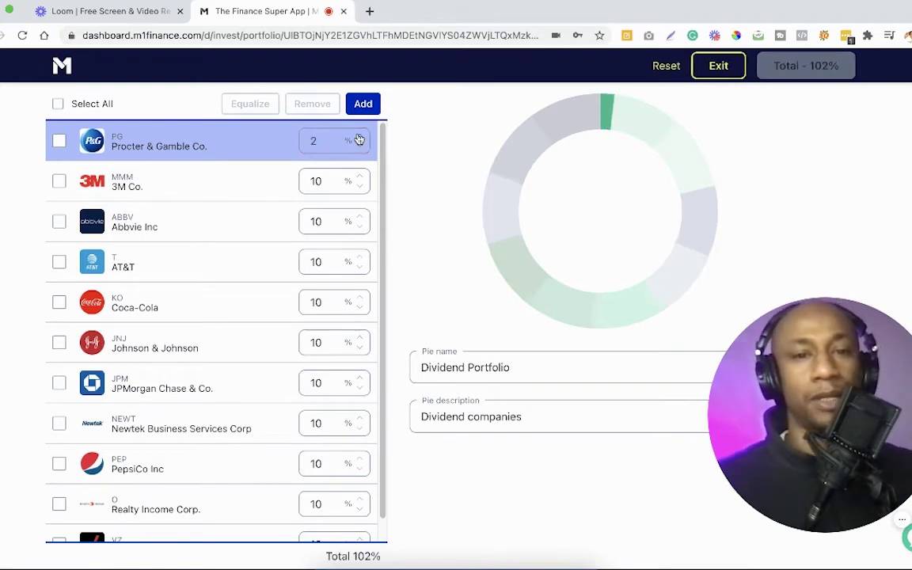
{"action": "left_click", "coordinate": [359, 137]}
{"action": "left_click", "coordinate": [358, 137]}
{"action": "left_click", "coordinate": [358, 137]}
{"action": "left_click", "coordinate": [358, 137]}
{"action": "left_click", "coordinate": [358, 137]}
{"action": "left_click", "coordinate": [359, 137]}
{"action": "left_click", "coordinate": [358, 137]}
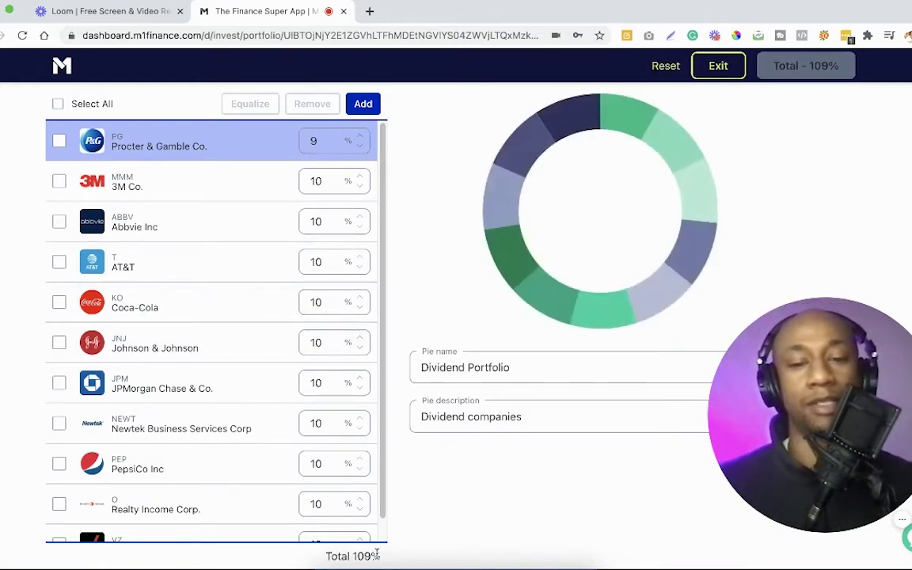
{"action": "left_click", "coordinate": [359, 137]}
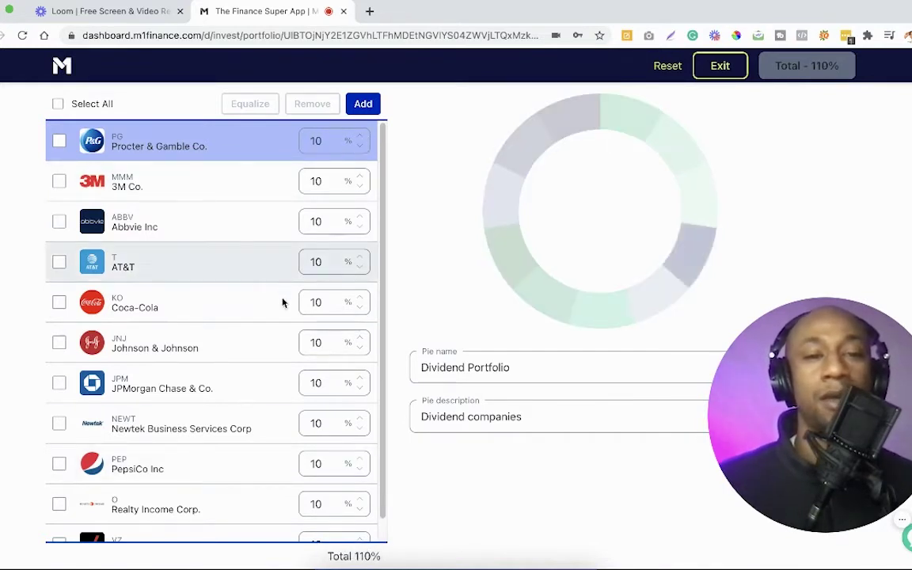
- Remove the Abbvie slice from the pie
{"action": "scroll", "coordinate": [274, 349], "scroll_direction": "down", "scroll_amount": 1}
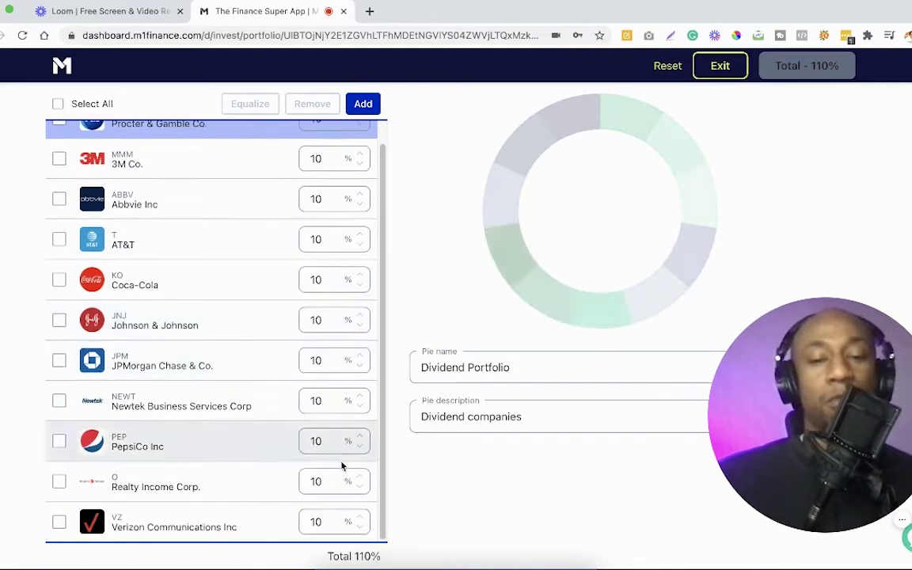
{"action": "left_click", "coordinate": [59, 199]}
{"action": "scroll", "coordinate": [267, 212], "scroll_direction": "up", "scroll_amount": 1}
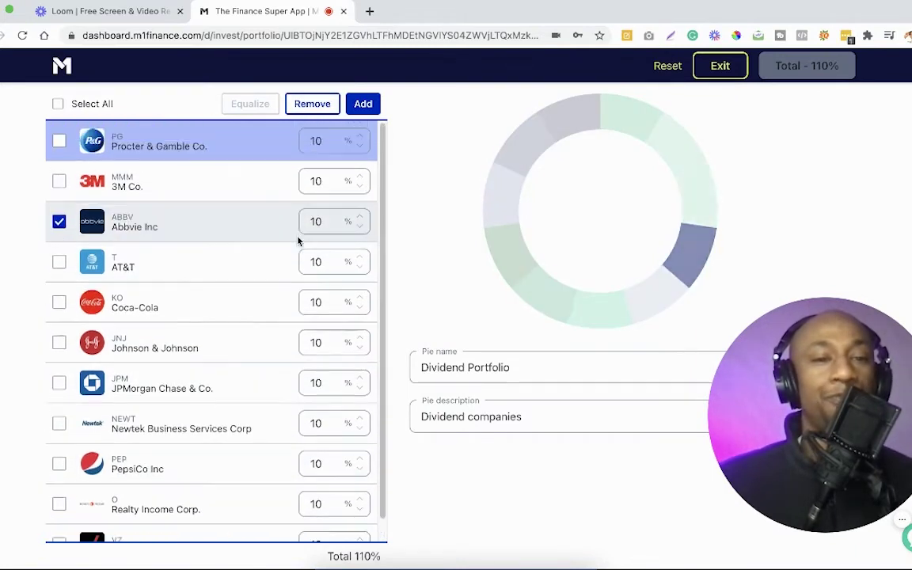
{"action": "left_click", "coordinate": [319, 103]}
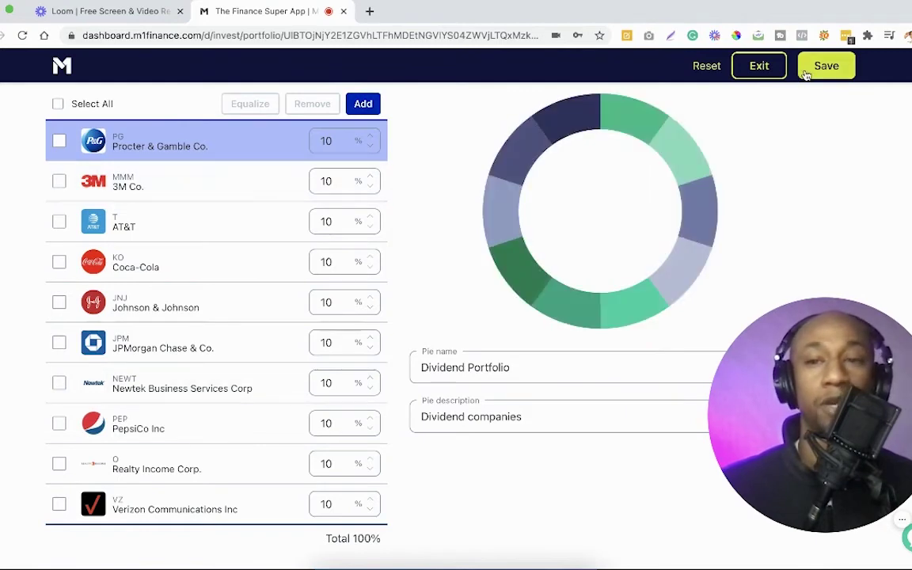
- Save the updated pie and confirm the changes
{"action": "left_click", "coordinate": [807, 71]}
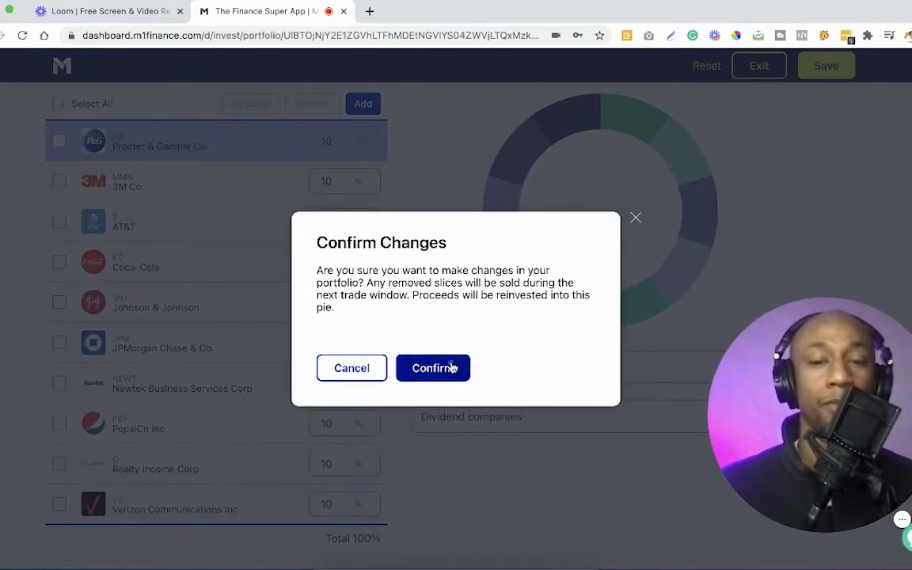
{"action": "left_click", "coordinate": [459, 368]}
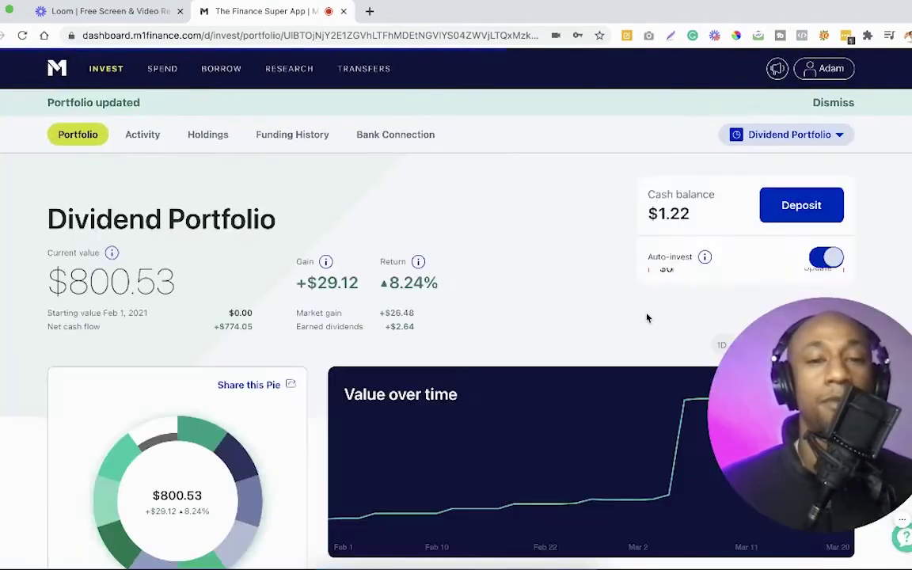
{"action": "scroll", "coordinate": [491, 400], "scroll_direction": "down", "scroll_amount": 5}
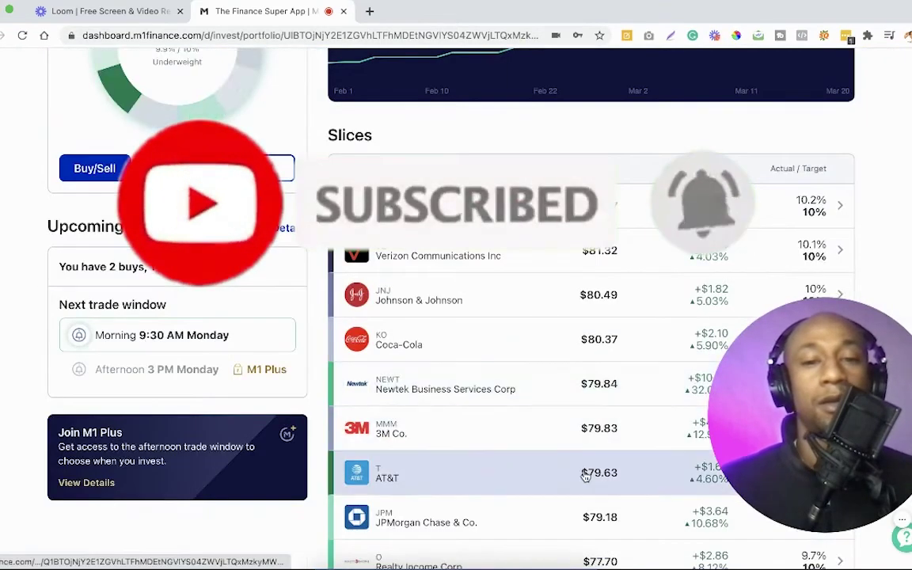
{"action": "scroll", "coordinate": [584, 477], "scroll_direction": "down", "scroll_amount": 3}
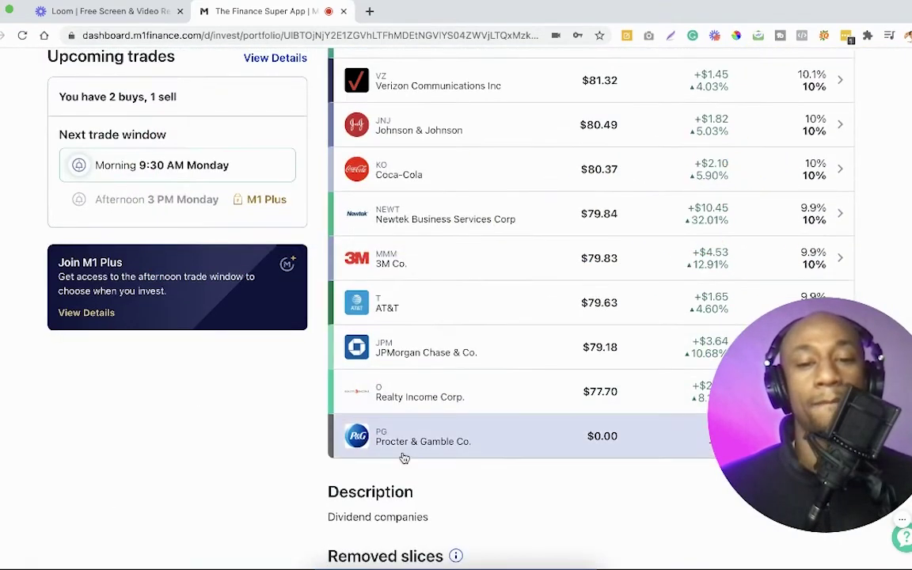
- Review the Slices list showing Procter & Gamble at 10% and Abbvie removed
{"action": "mouse_move", "coordinate": [830, 405]}
{"action": "left_click_drag", "start_coordinate": [808, 409], "coordinate": [94, 437]}
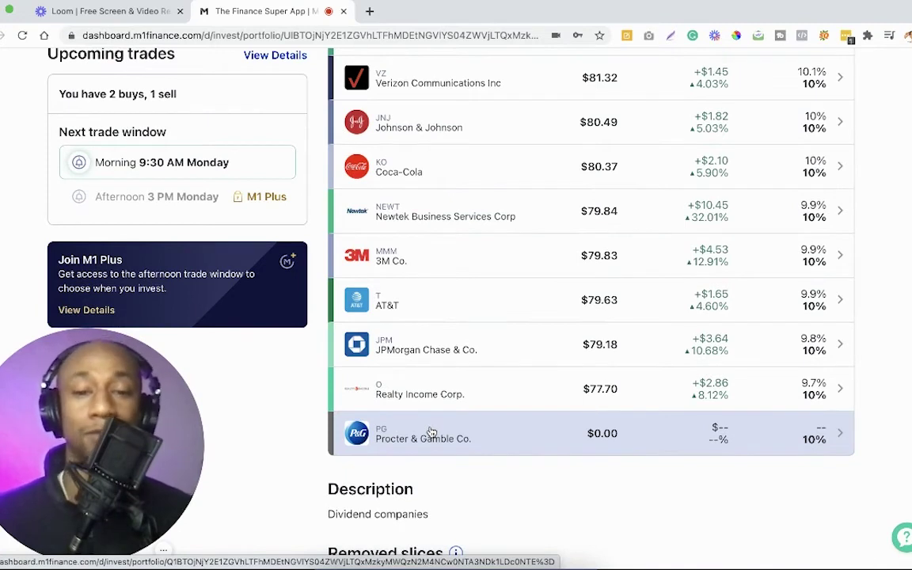
{"action": "scroll", "coordinate": [495, 438], "scroll_direction": "up", "scroll_amount": 1}
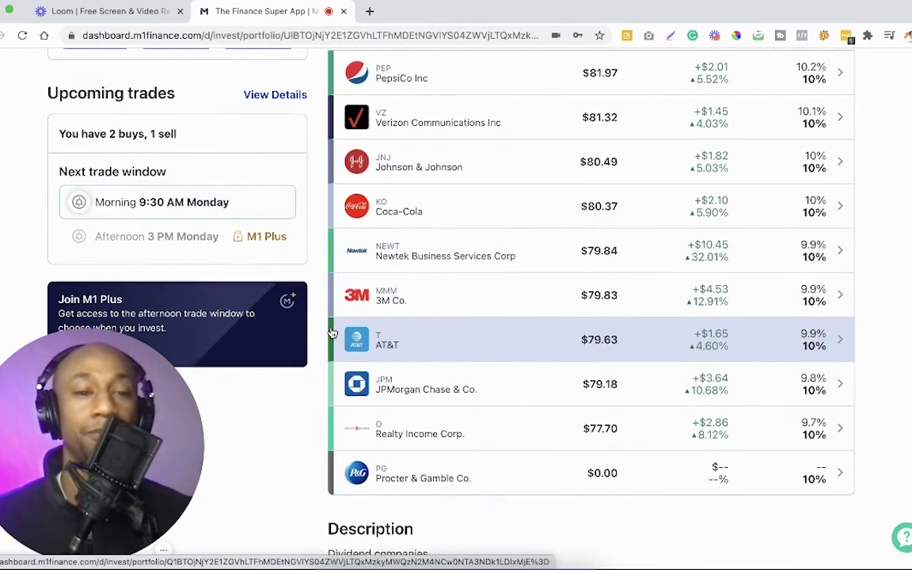
{"action": "scroll", "coordinate": [332, 333], "scroll_direction": "up", "scroll_amount": 1}
{"action": "scroll", "coordinate": [332, 332], "scroll_direction": "down", "scroll_amount": 2}
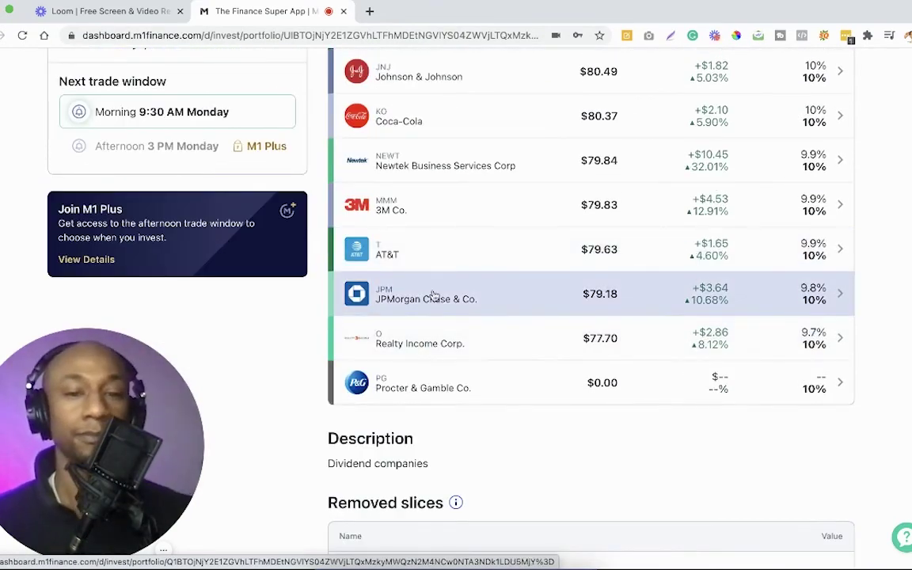
{"action": "scroll", "coordinate": [433, 297], "scroll_direction": "up", "scroll_amount": 1}
{"action": "scroll", "coordinate": [434, 297], "scroll_direction": "down", "scroll_amount": 2}
{"action": "scroll", "coordinate": [434, 295], "scroll_direction": "up", "scroll_amount": 7}
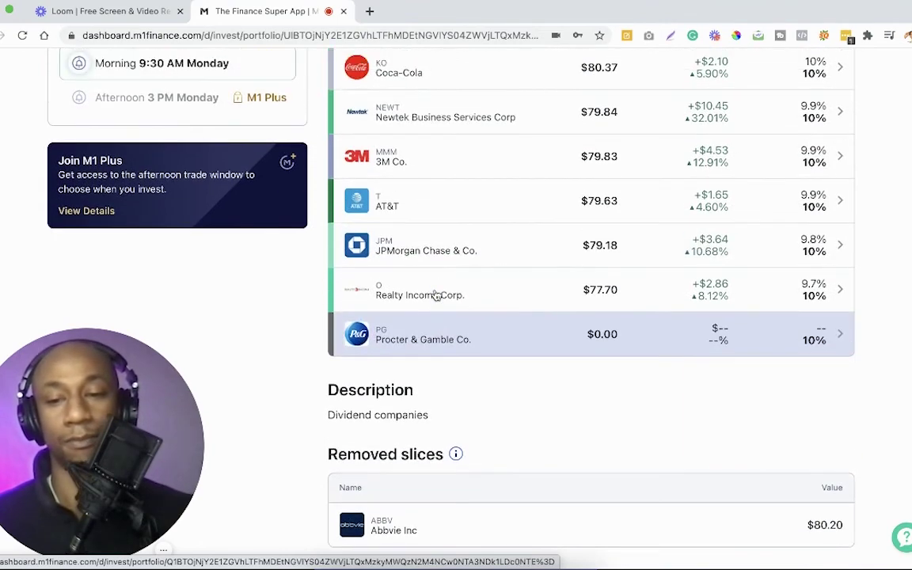
{"action": "scroll", "coordinate": [434, 295], "scroll_direction": "up", "scroll_amount": 2}
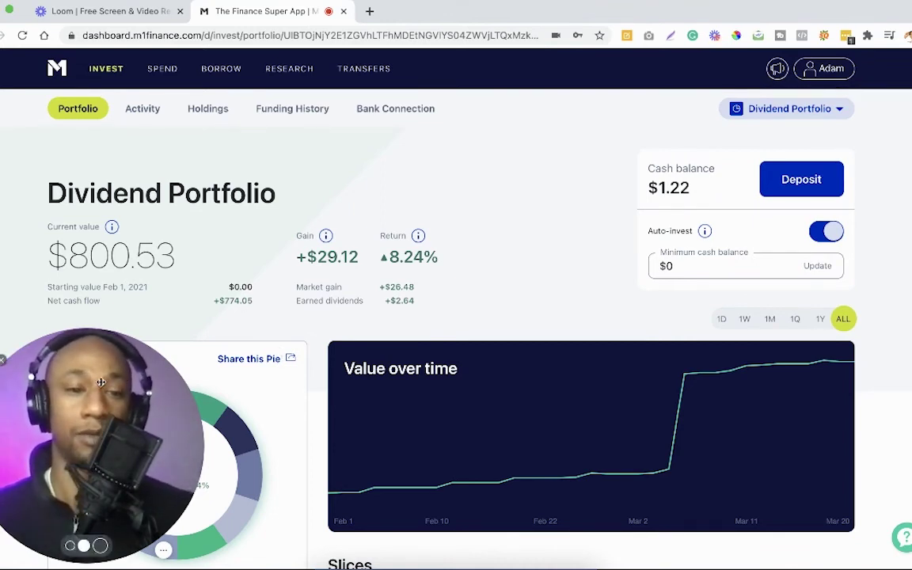
{"action": "left_click_drag", "start_coordinate": [191, 389], "coordinate": [897, 114]}
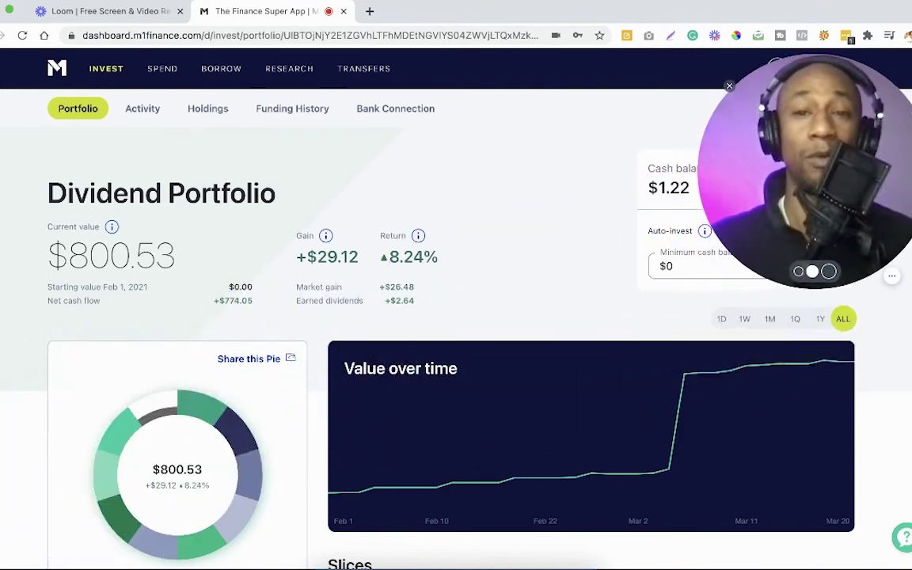